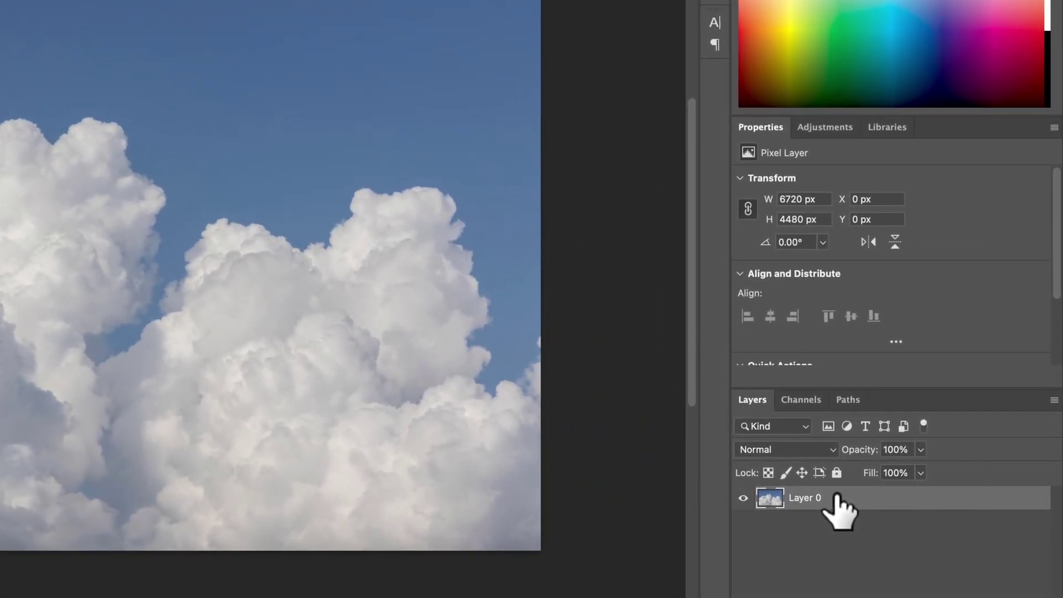
Convert the cloud photo's Layer 0 into an embedded smart object (Layer 0.psb)
{"action": "right_click", "coordinate": [838, 499]}
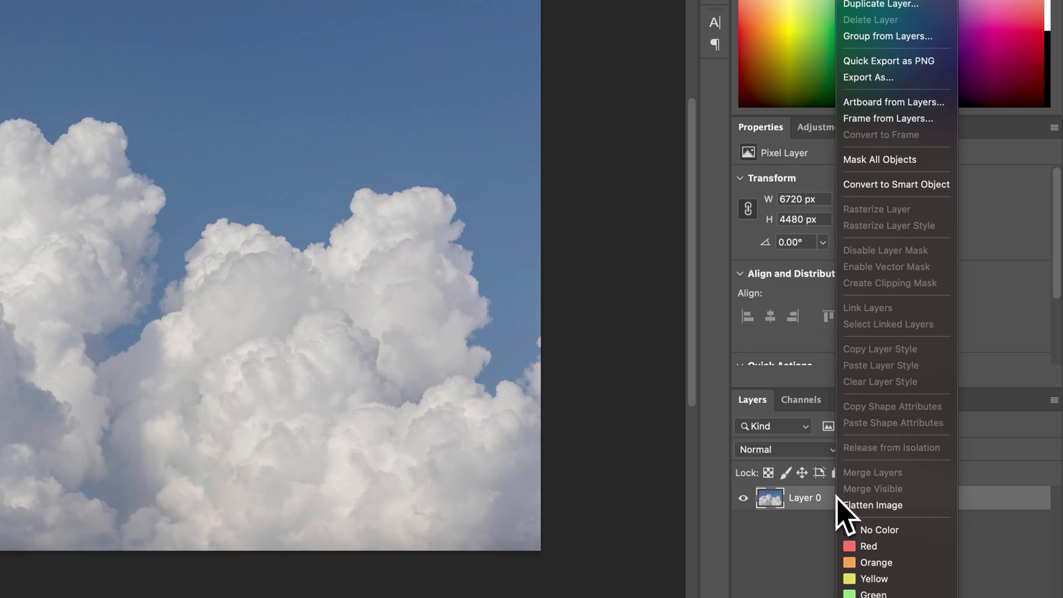
{"action": "left_click", "coordinate": [893, 186]}
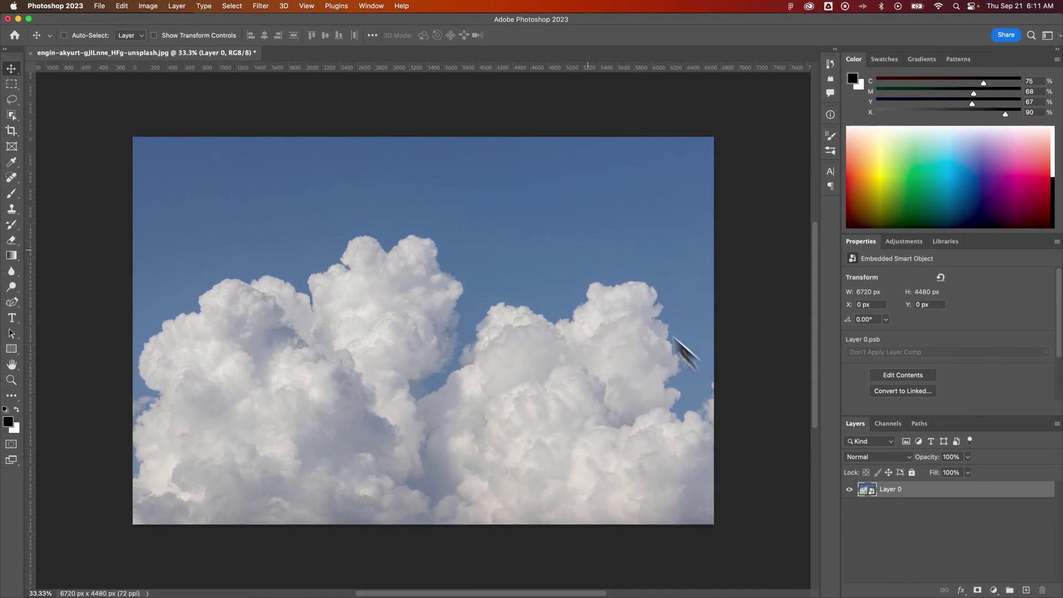
Open the Camera Raw Filter from the Filter menu on the cloud smart object
{"action": "left_click", "coordinate": [260, 6]}
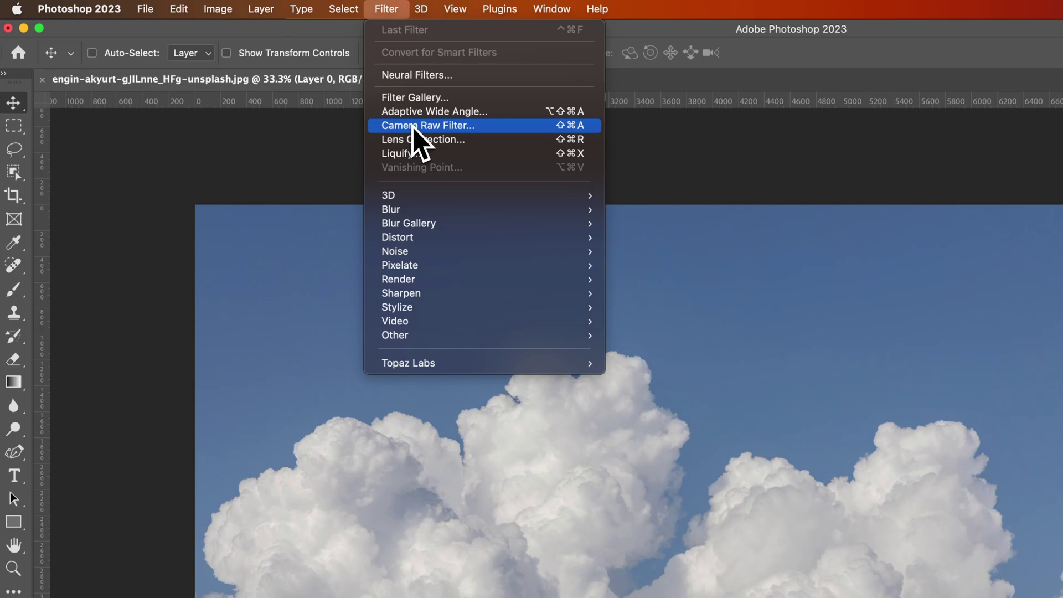
{"action": "left_click", "coordinate": [414, 126]}
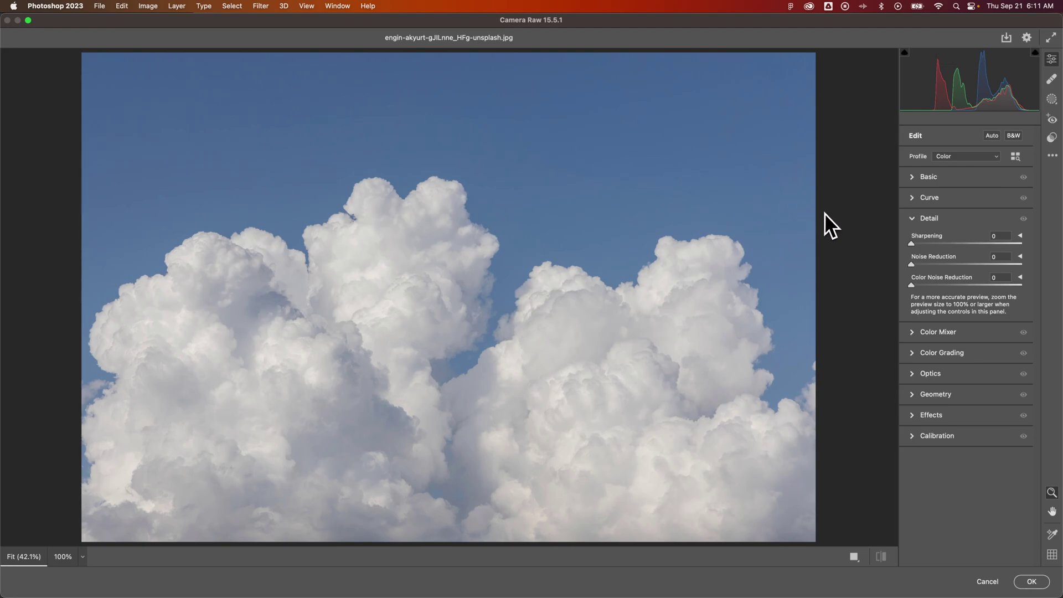
Collapse the Detail section and keep the Color profile in Camera Raw
{"action": "left_click", "coordinate": [913, 219]}
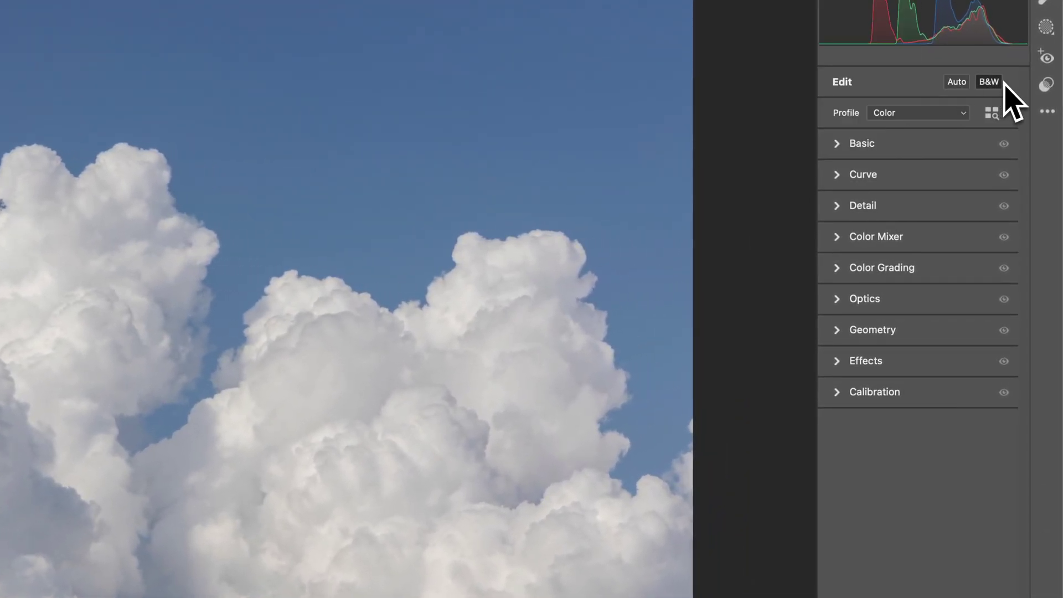
{"action": "left_click", "coordinate": [947, 114]}
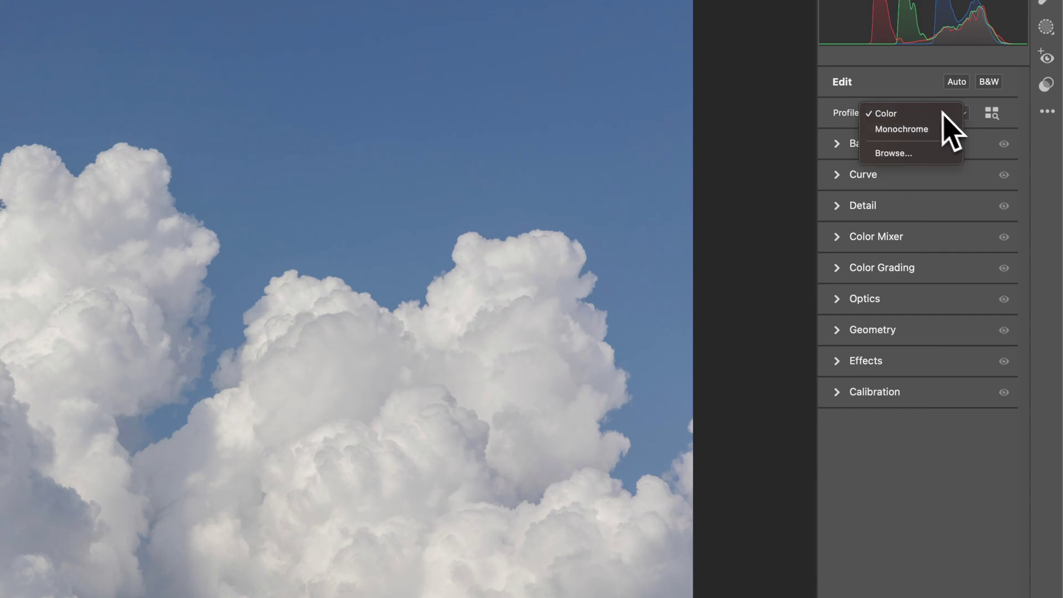
{"action": "left_click", "coordinate": [947, 114]}
Expand the Basic section and trial a slight Contrast increase, leaving every value at 0
{"action": "left_click", "coordinate": [841, 143]}
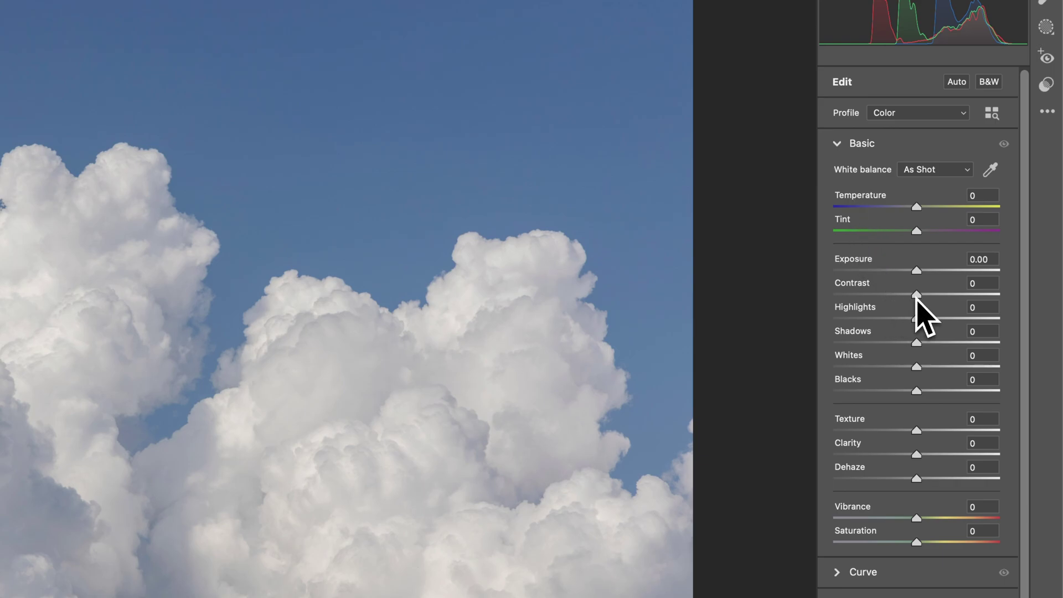
{"action": "mouse_move", "coordinate": [914, 297]}
{"action": "left_mouse_down"}
{"action": "mouse_move", "coordinate": [961, 298]}
{"action": "mouse_move", "coordinate": [916, 300]}
{"action": "left_mouse_up"}
{"action": "scroll", "coordinate": [864, 419], "scroll_direction": "down", "scroll_amount": 3}
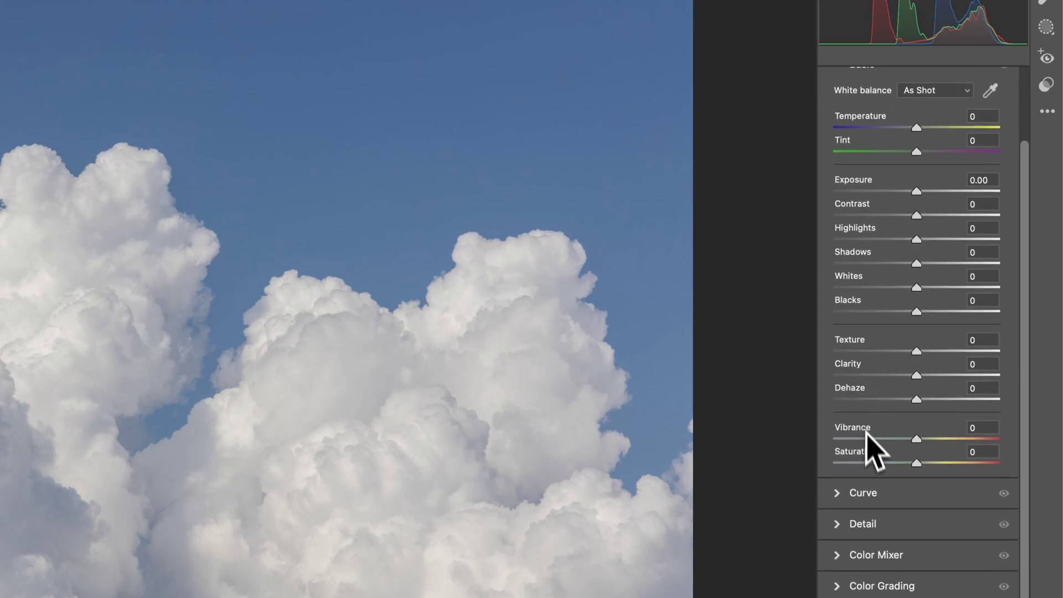
{"action": "scroll", "coordinate": [853, 166], "scroll_direction": "up", "scroll_amount": 3}
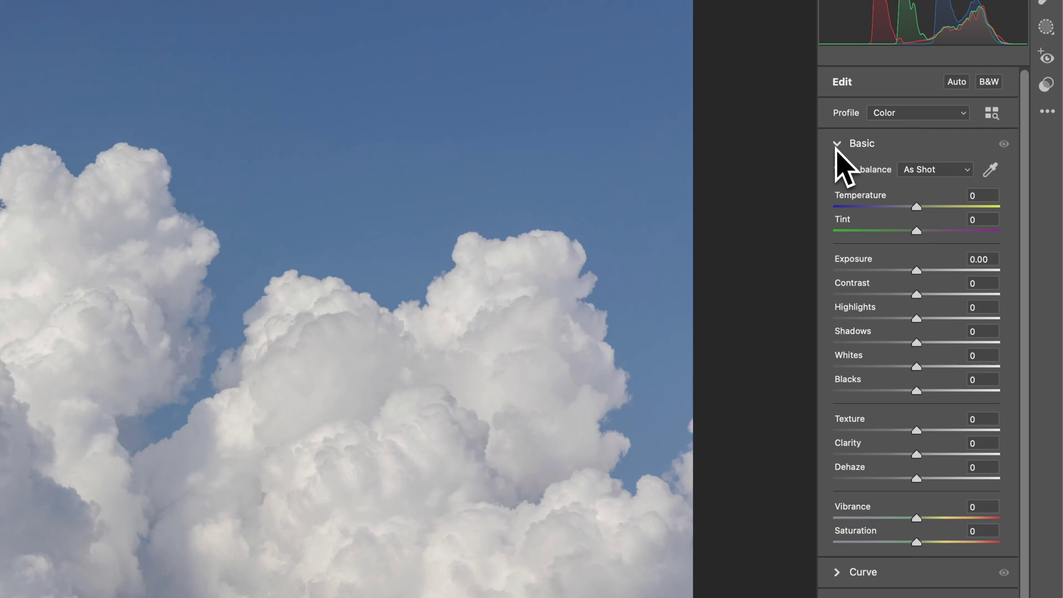
Collapse Basic, glance at Curve and Detail, then trial the Color Mixer Blues hue, leaving it at 0
{"action": "left_click", "coordinate": [836, 145]}
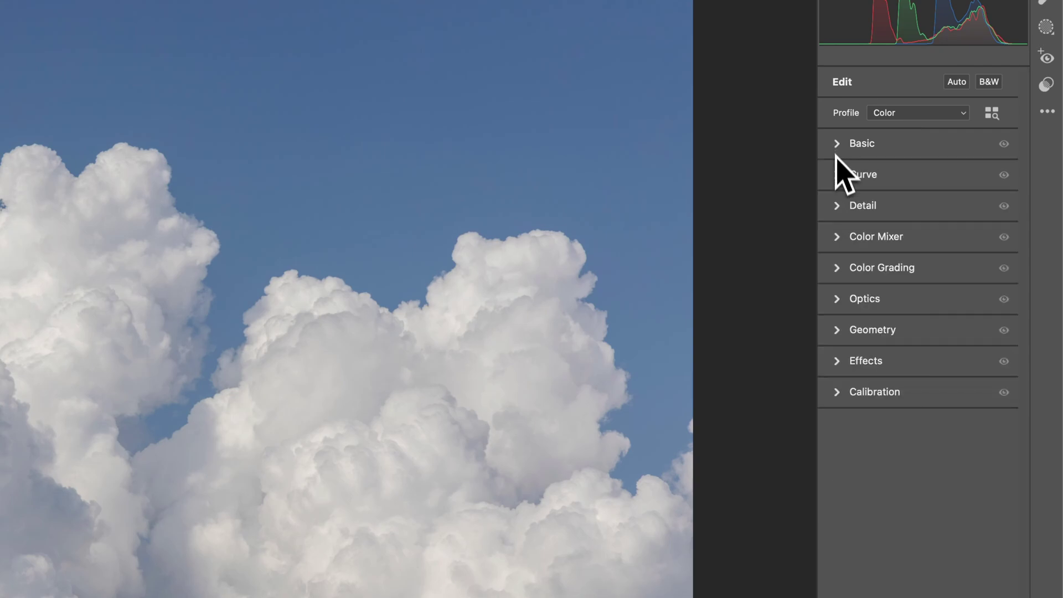
{"action": "left_click", "coordinate": [838, 176]}
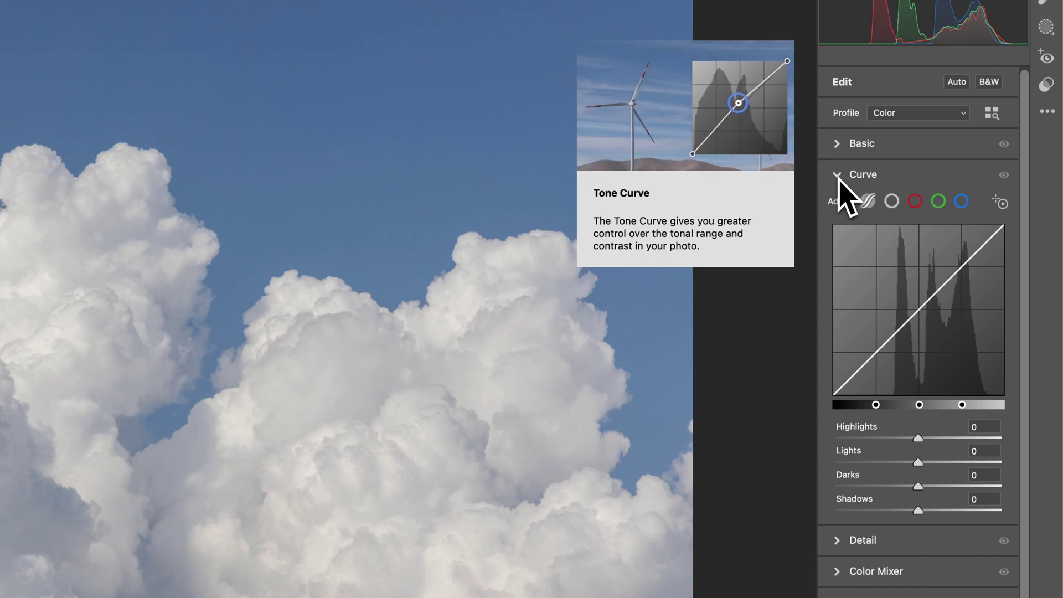
{"action": "left_click", "coordinate": [837, 176]}
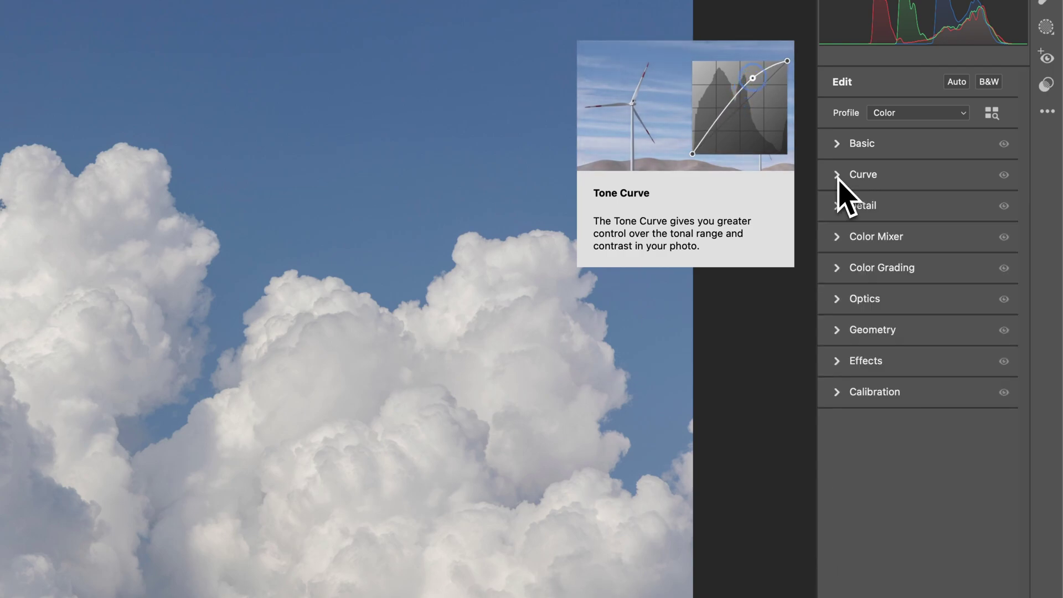
{"action": "left_click", "coordinate": [836, 206]}
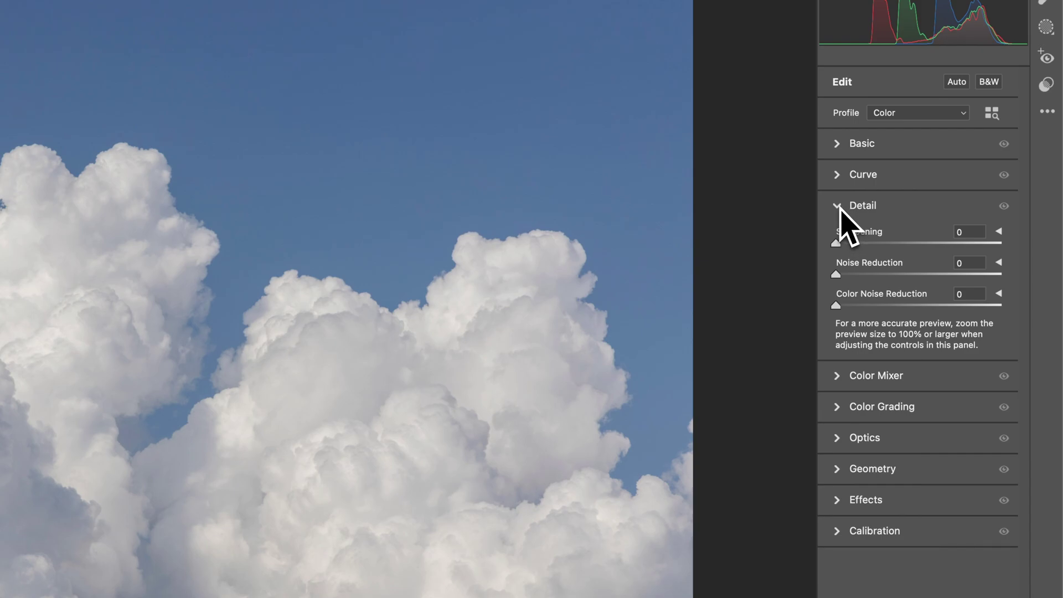
{"action": "left_click", "coordinate": [839, 207]}
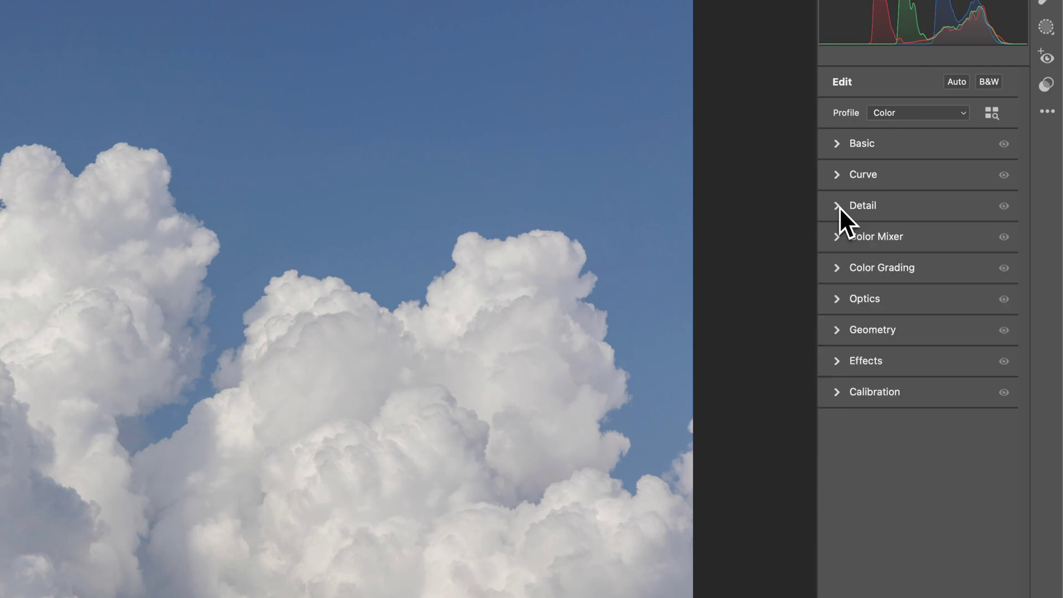
{"action": "left_click", "coordinate": [838, 237]}
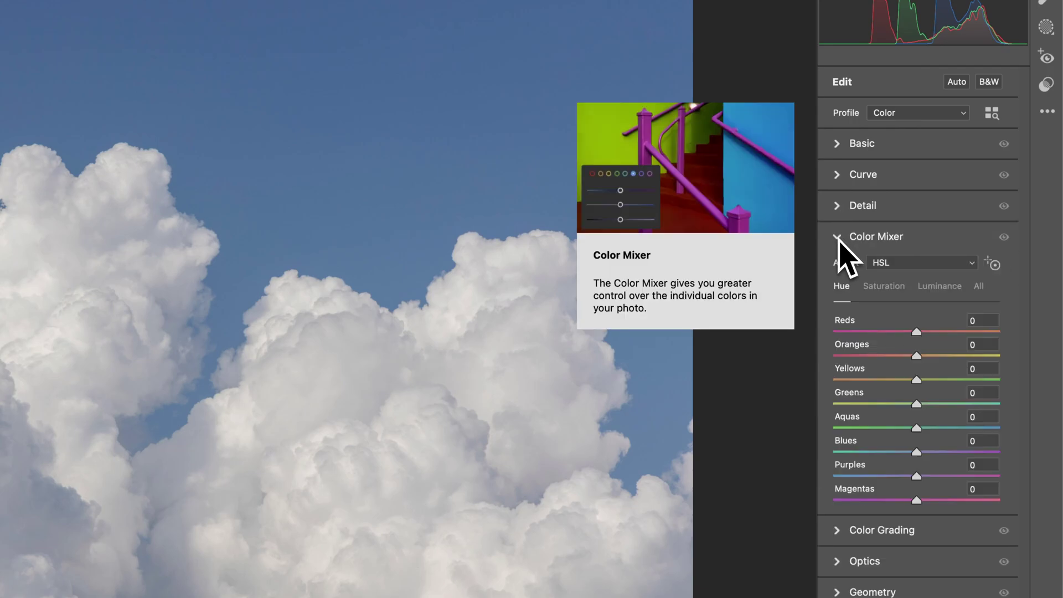
{"action": "mouse_move", "coordinate": [916, 453]}
{"action": "left_mouse_down"}
{"action": "mouse_move", "coordinate": [969, 452]}
{"action": "mouse_move", "coordinate": [872, 452]}
{"action": "mouse_move", "coordinate": [915, 452]}
{"action": "left_mouse_up"}
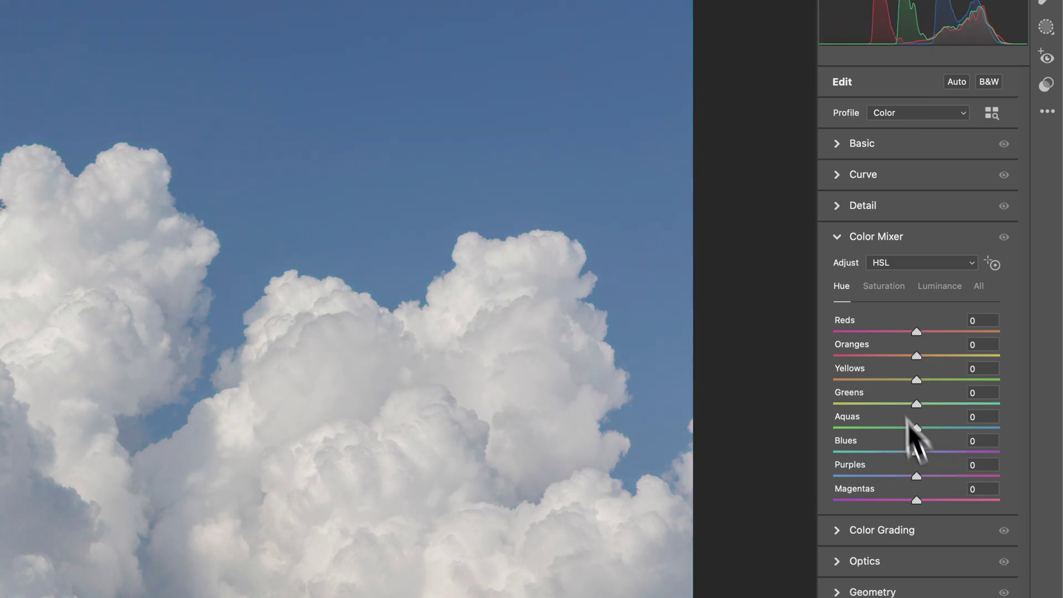
{"action": "left_click", "coordinate": [835, 236]}
{"action": "left_click", "coordinate": [837, 268]}
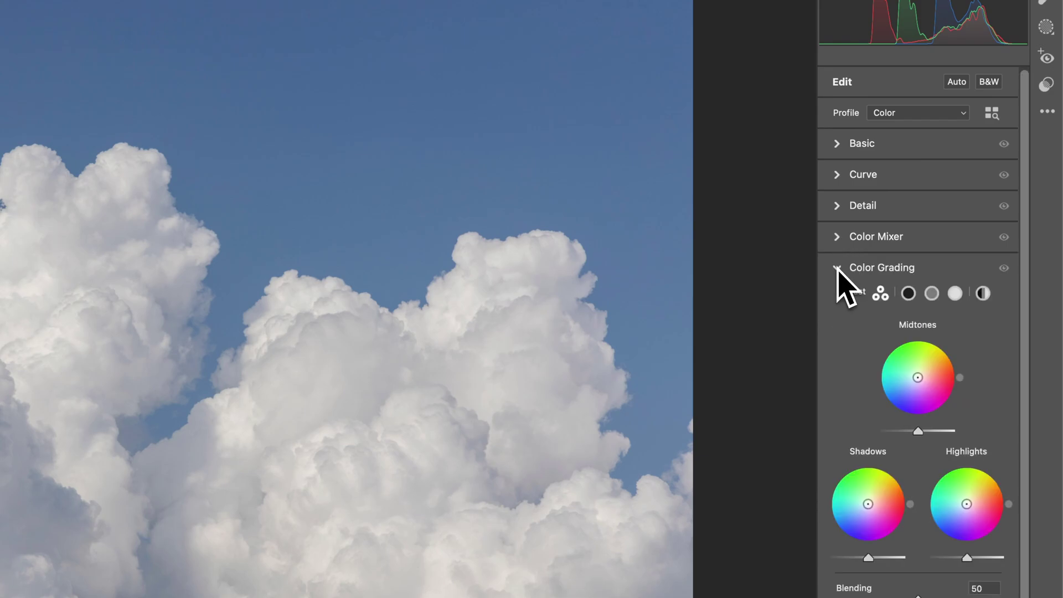
{"action": "mouse_move", "coordinate": [837, 268]}
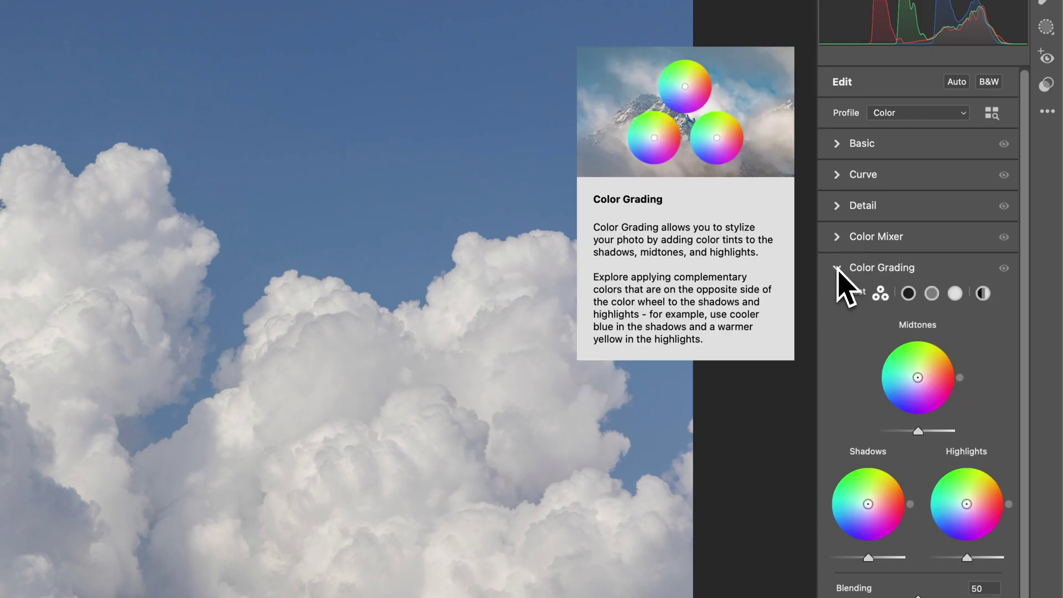
{"action": "left_click", "coordinate": [837, 268]}
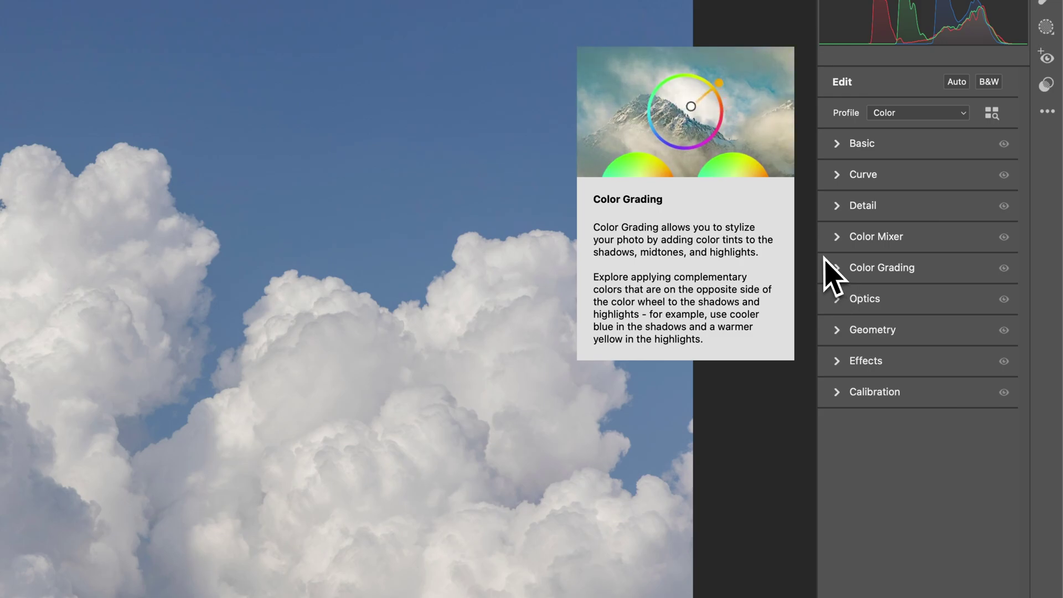
{"action": "left_click", "coordinate": [836, 300]}
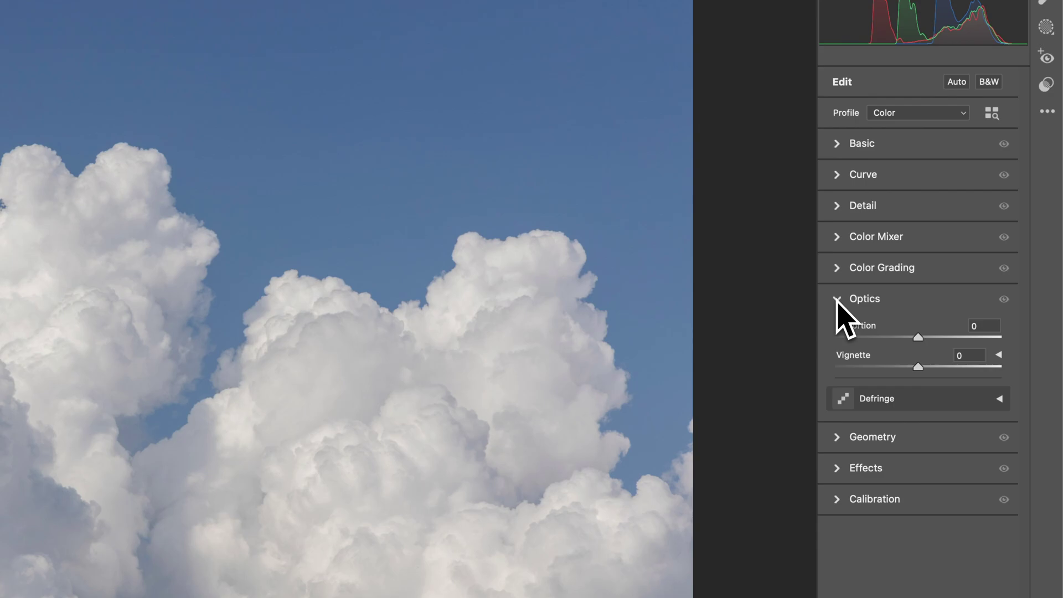
{"action": "left_click", "coordinate": [837, 299]}
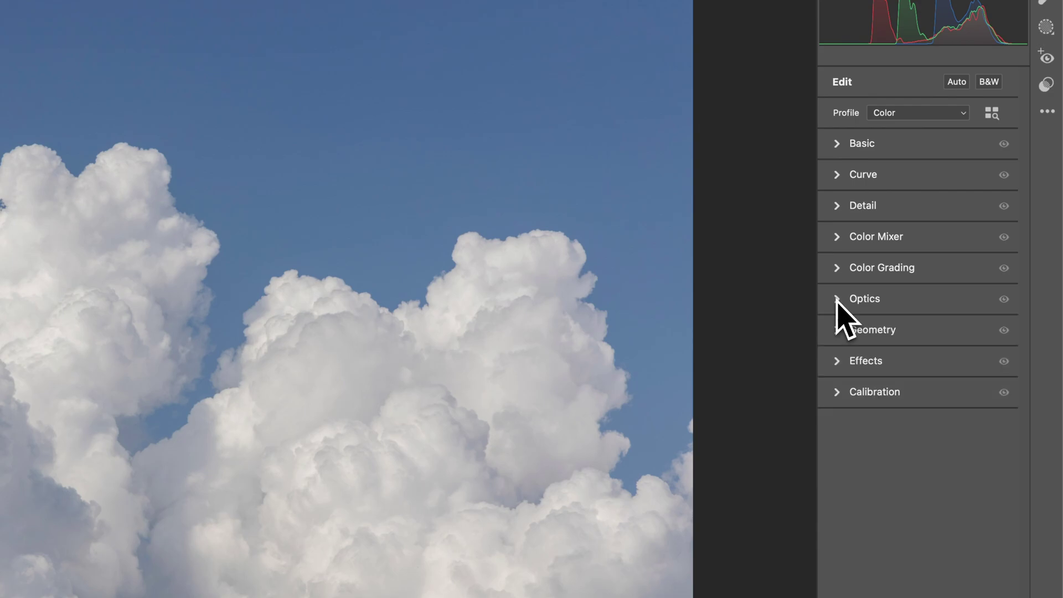
{"action": "left_click", "coordinate": [836, 329]}
{"action": "left_click", "coordinate": [837, 485]}
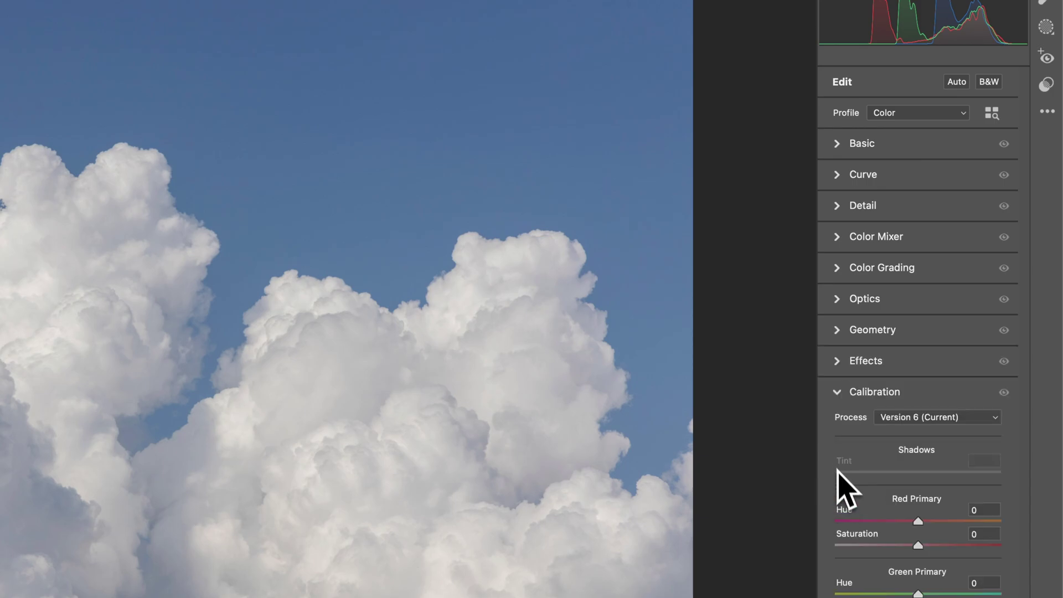
{"action": "left_click", "coordinate": [837, 361]}
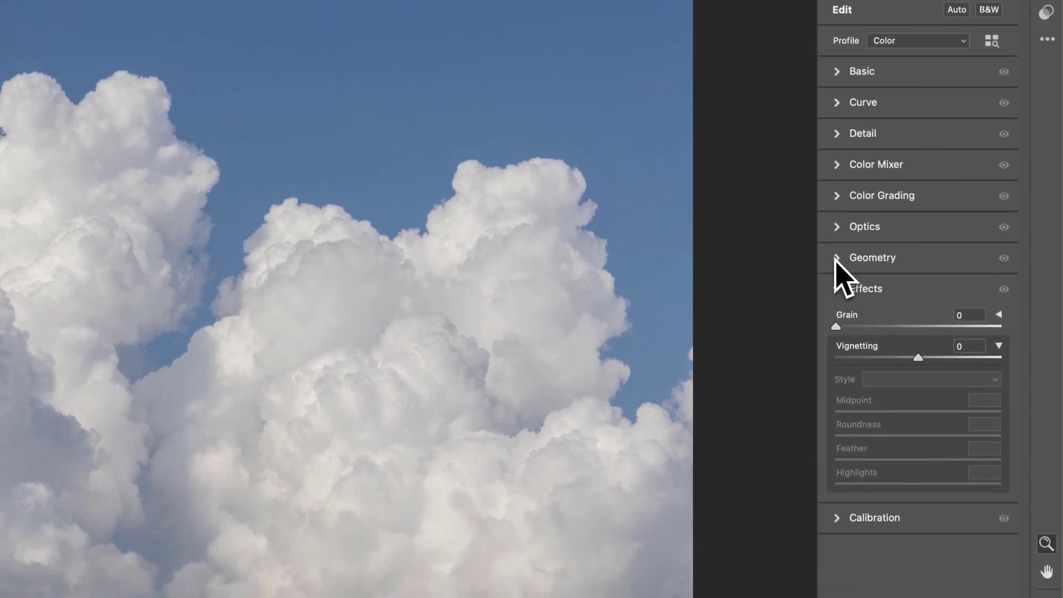
{"action": "left_click", "coordinate": [843, 327]}
{"action": "left_click_drag", "start_coordinate": [958, 326], "coordinate": [845, 324]}
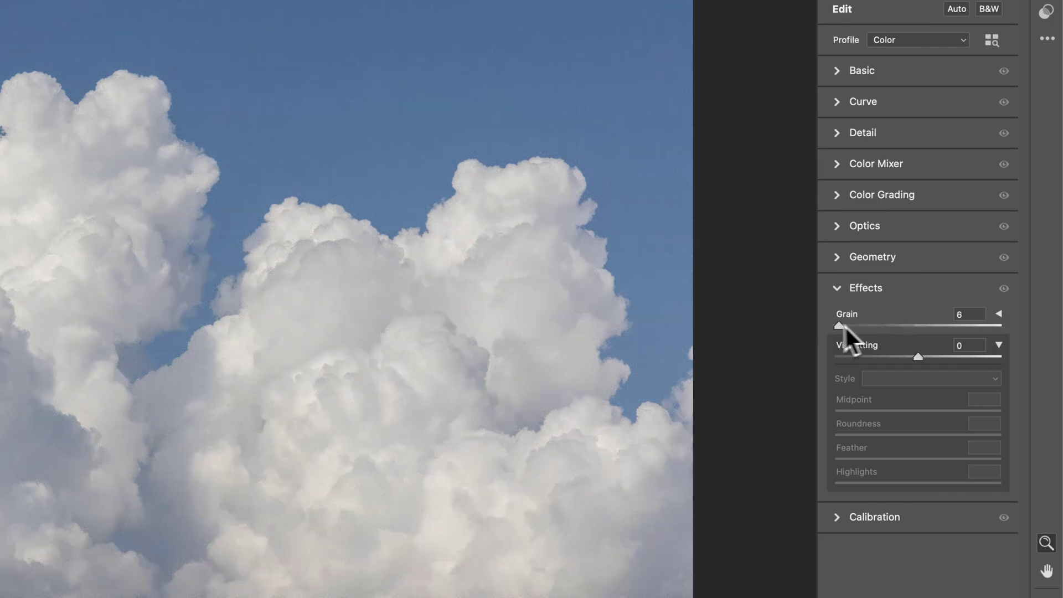
{"action": "left_click", "coordinate": [836, 292]}
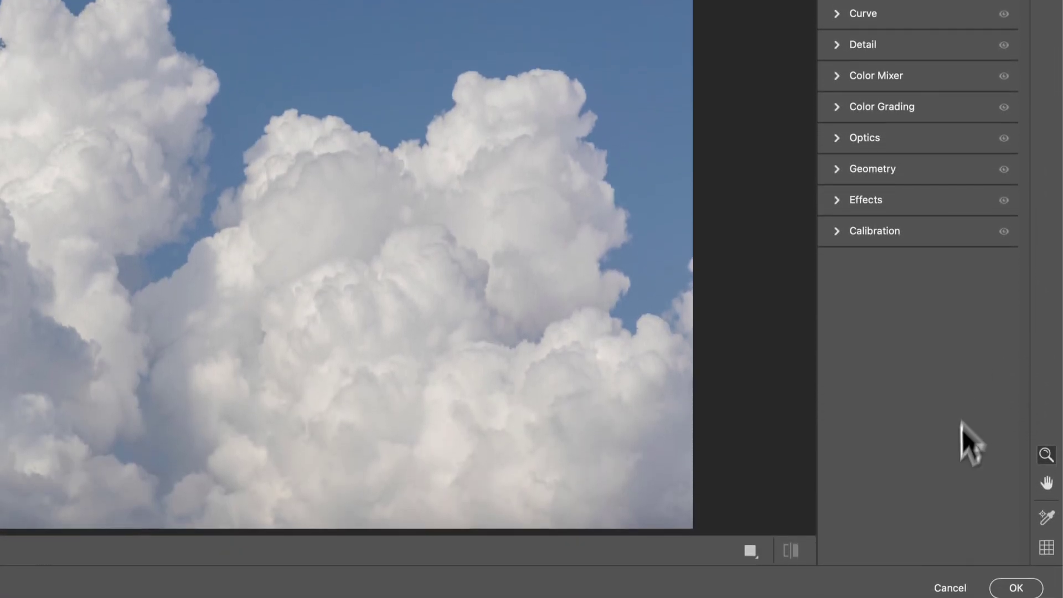
Apply the Camera Raw settings and check Camera Raw Filter appears as a smart filter under Layer 0
{"action": "left_click", "coordinate": [1018, 585]}
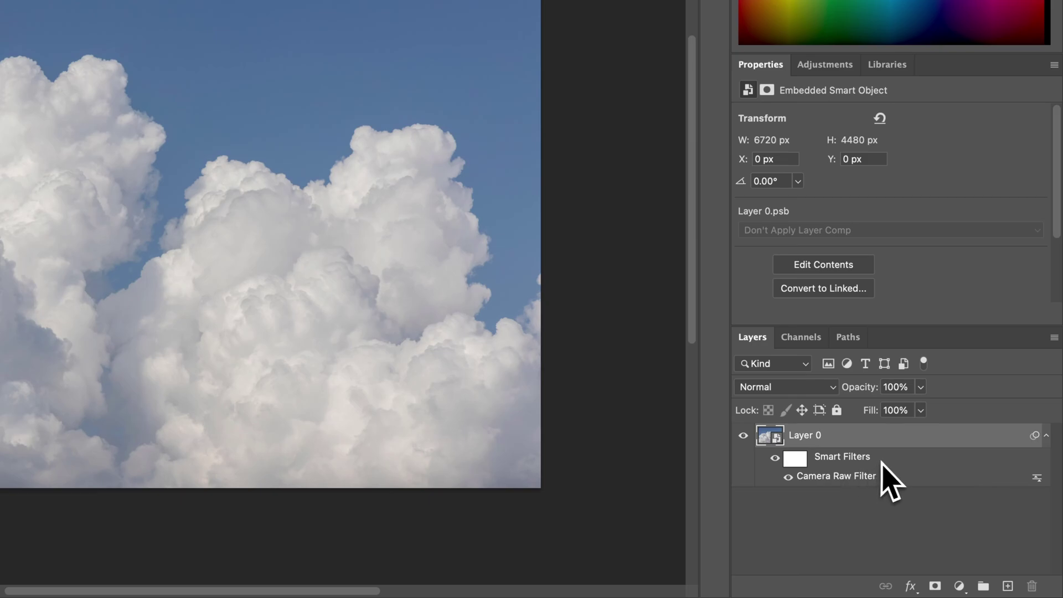
{"action": "left_click", "coordinate": [1046, 436]}
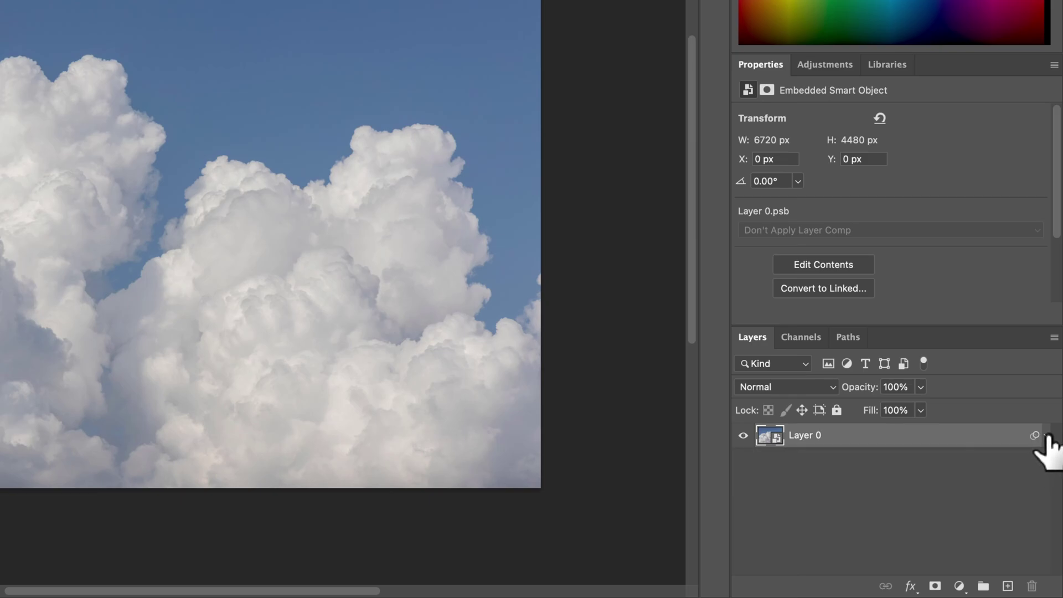
{"action": "left_click", "coordinate": [1046, 436]}
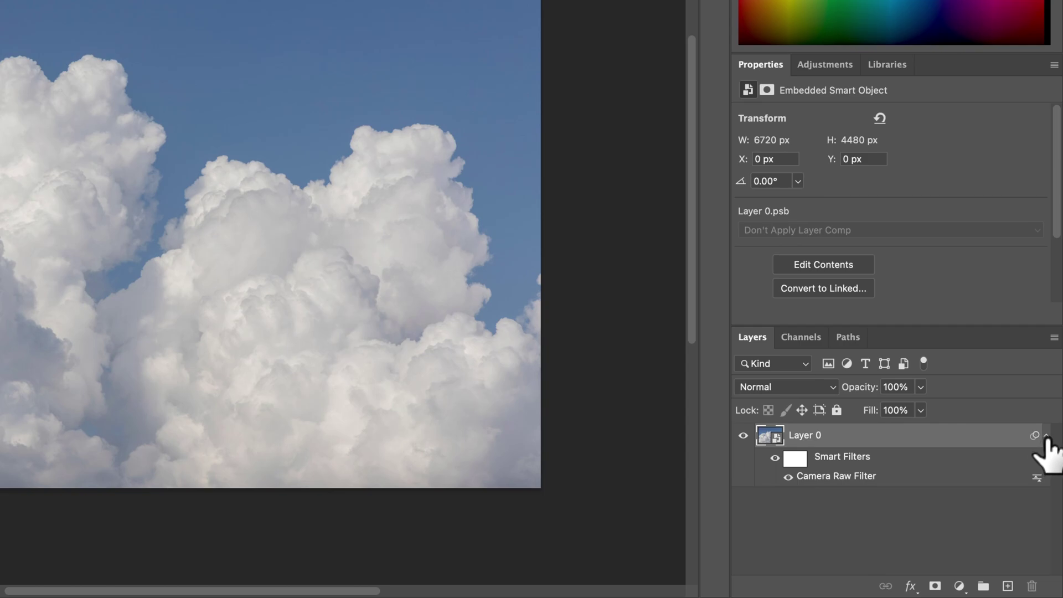
Re-edit the Camera Raw smart filter to Contrast +72, Highlights +42 and Shadows -5
{"action": "double_click", "coordinate": [837, 477]}
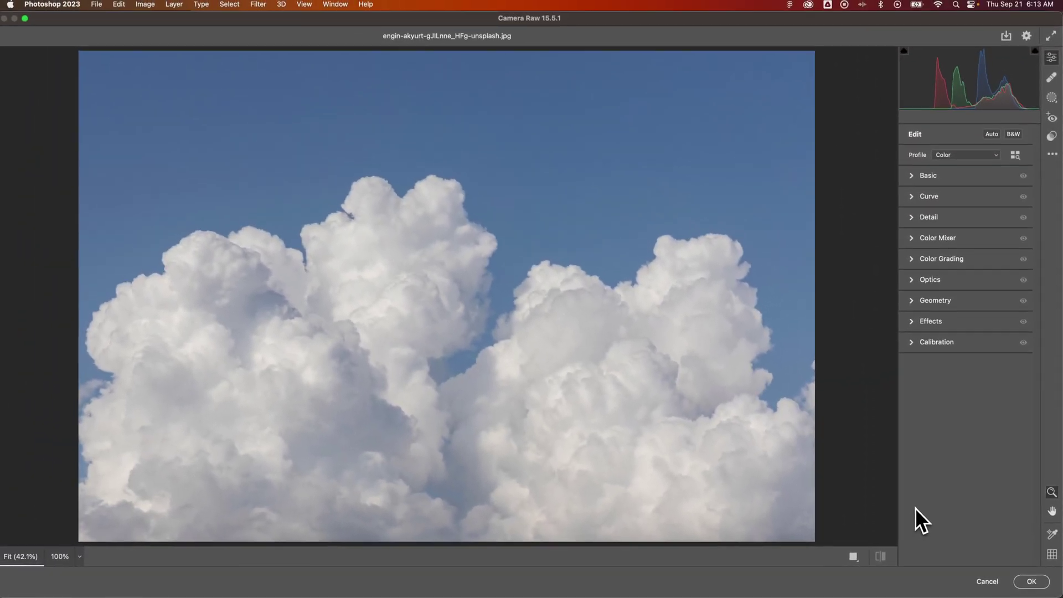
{"action": "left_click", "coordinate": [911, 177]}
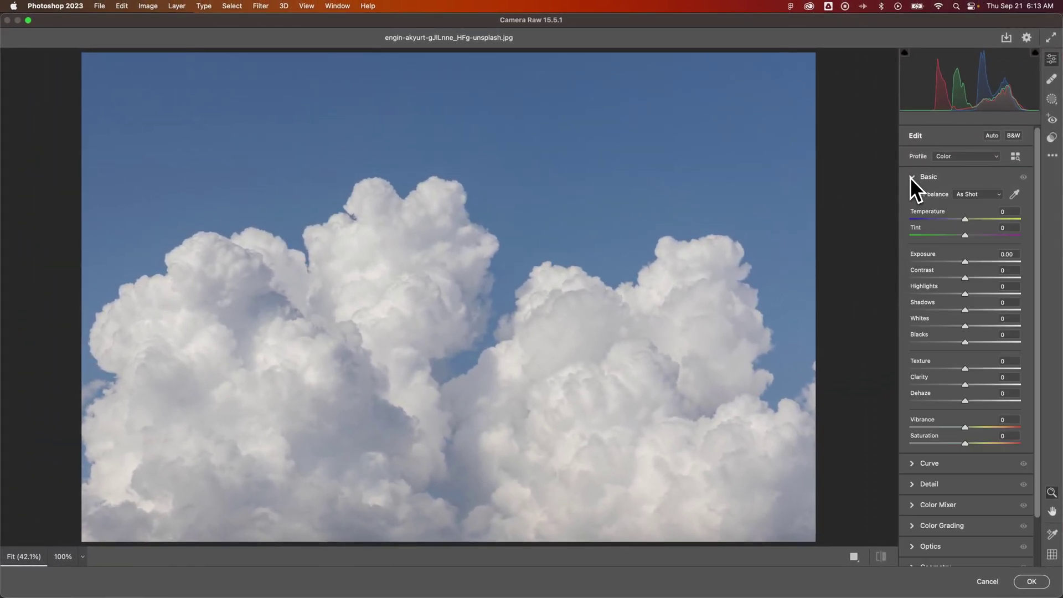
{"action": "left_click_drag", "start_coordinate": [965, 282], "coordinate": [1005, 281]}
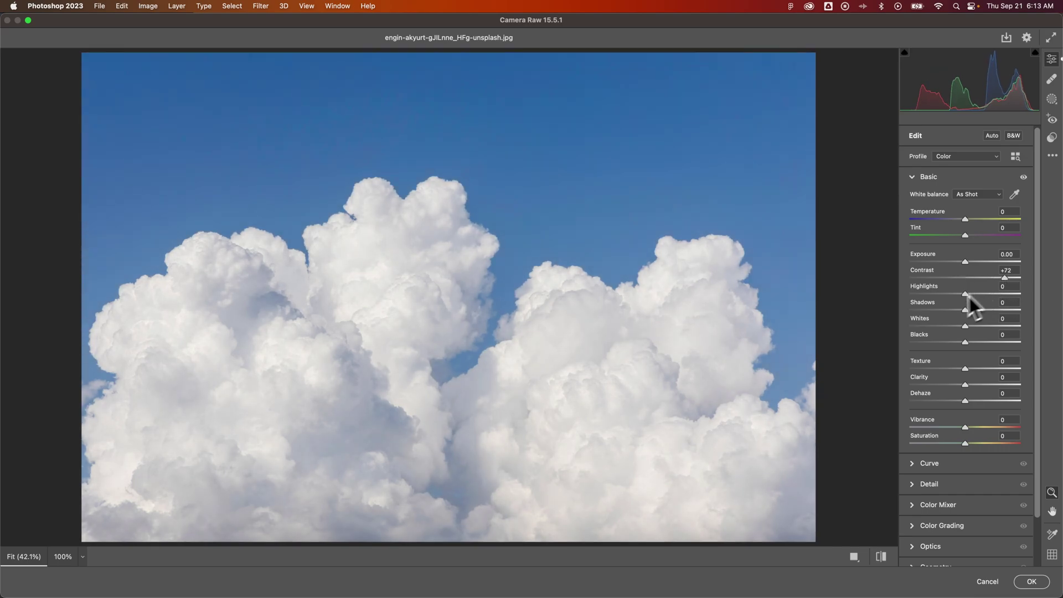
{"action": "mouse_move", "coordinate": [965, 310]}
{"action": "left_mouse_down"}
{"action": "mouse_move", "coordinate": [1004, 310]}
{"action": "mouse_move", "coordinate": [941, 310]}
{"action": "mouse_move", "coordinate": [962, 312]}
{"action": "mouse_move", "coordinate": [972, 297]}
{"action": "left_mouse_up"}
{"action": "left_click", "coordinate": [1031, 583]}
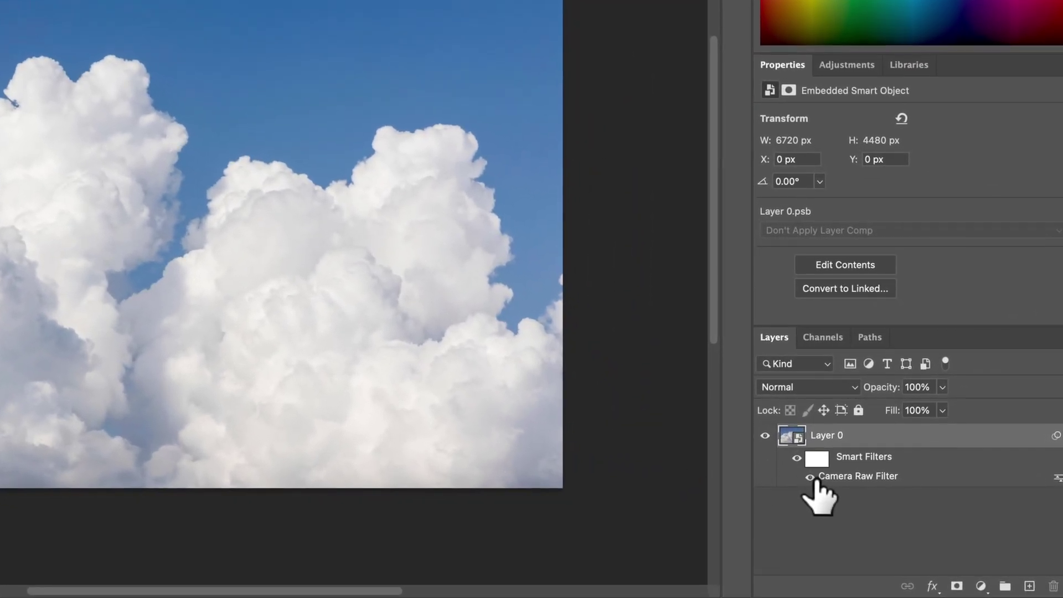
{"action": "left_click", "coordinate": [811, 477]}
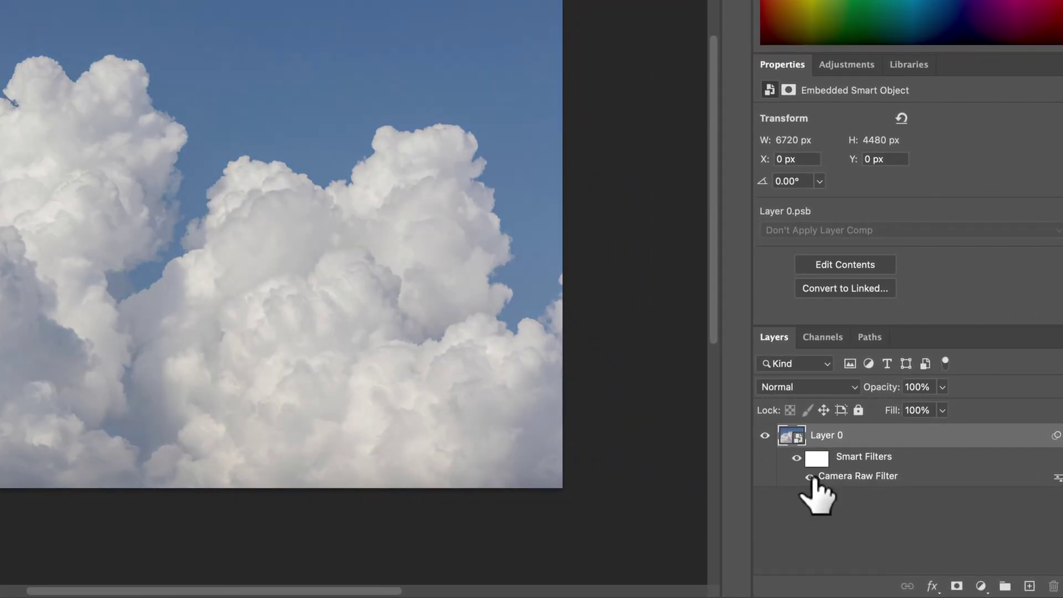
{"action": "left_click", "coordinate": [811, 477]}
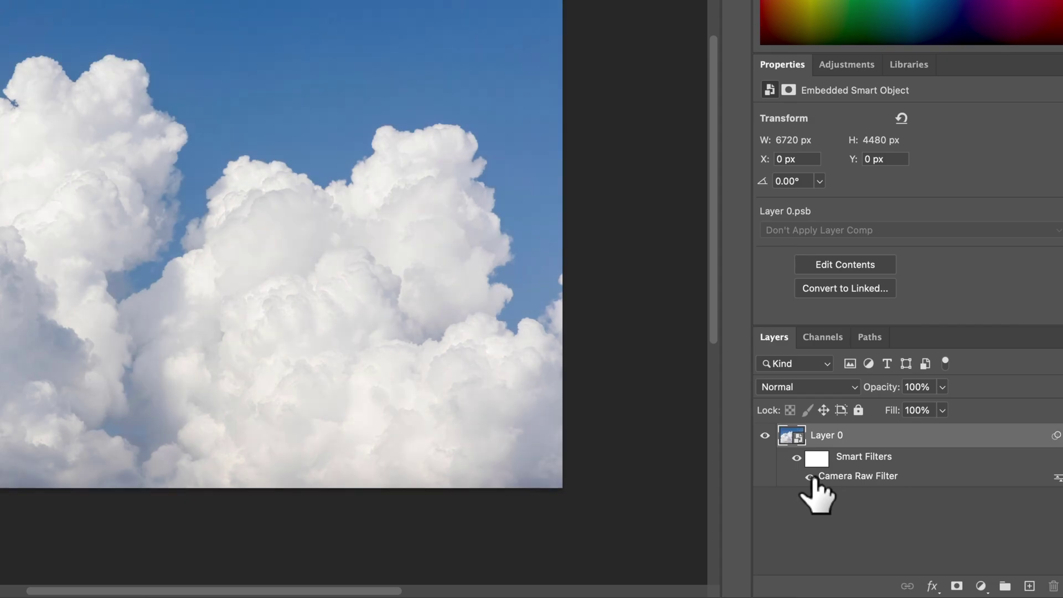
Tone the Camera Raw smart filter down to Contrast +40 and Highlights +4
{"action": "double_click", "coordinate": [855, 477]}
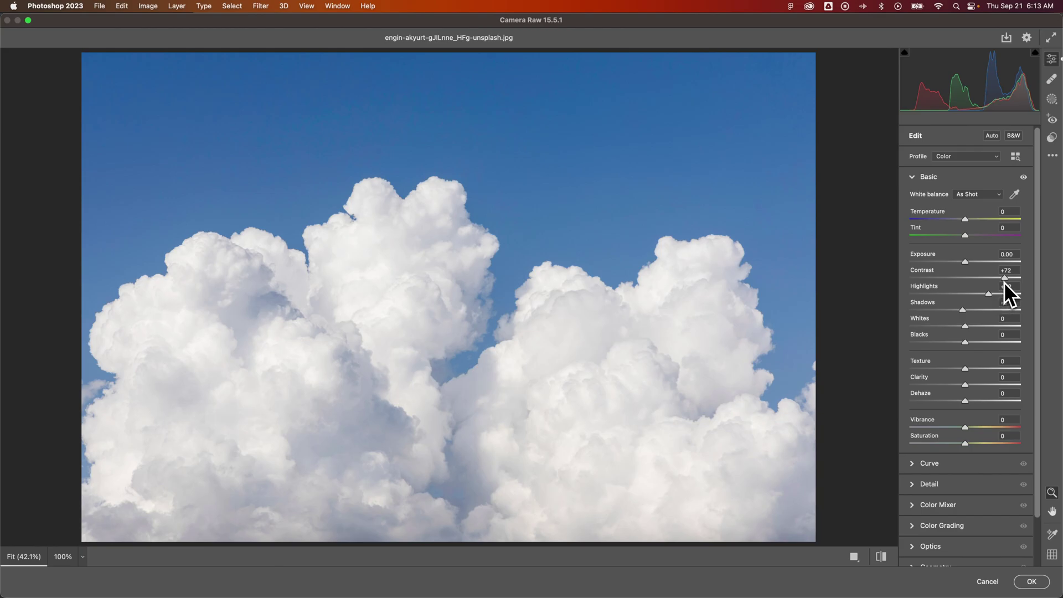
{"action": "left_click_drag", "start_coordinate": [1004, 281], "coordinate": [967, 294]}
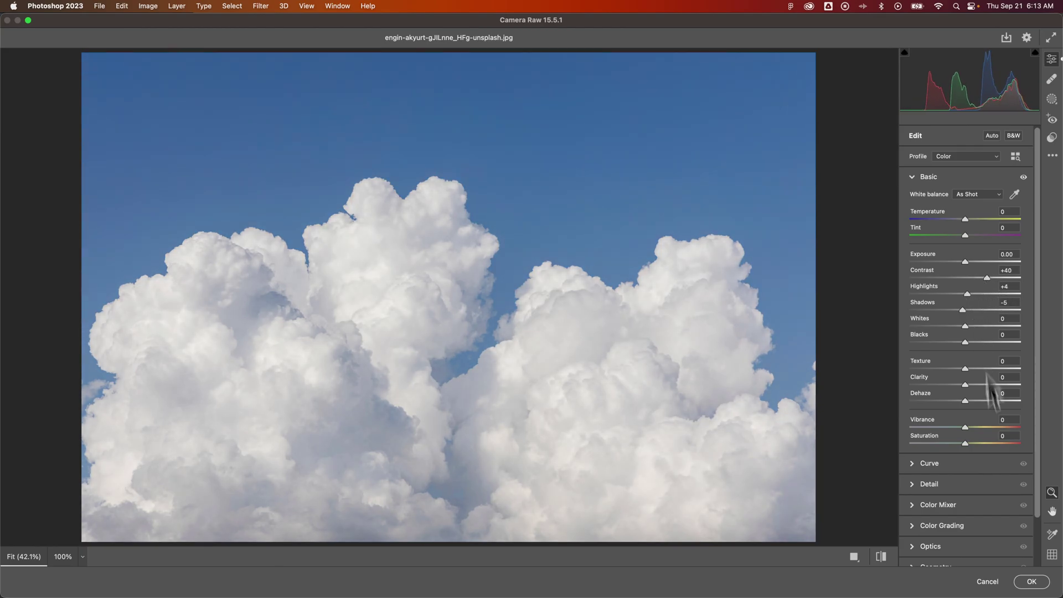
{"action": "left_click", "coordinate": [1031, 581]}
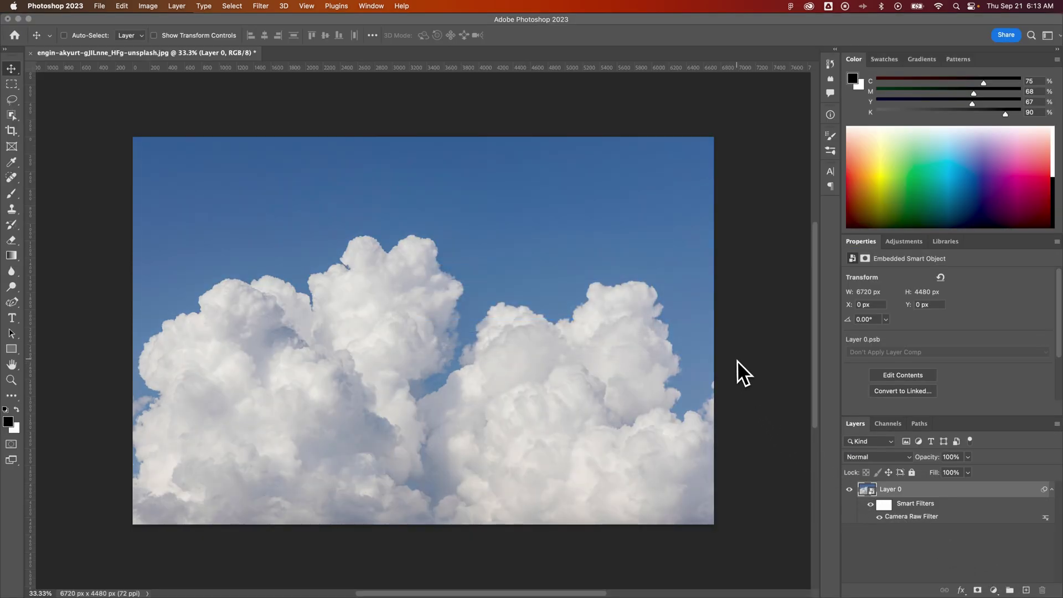